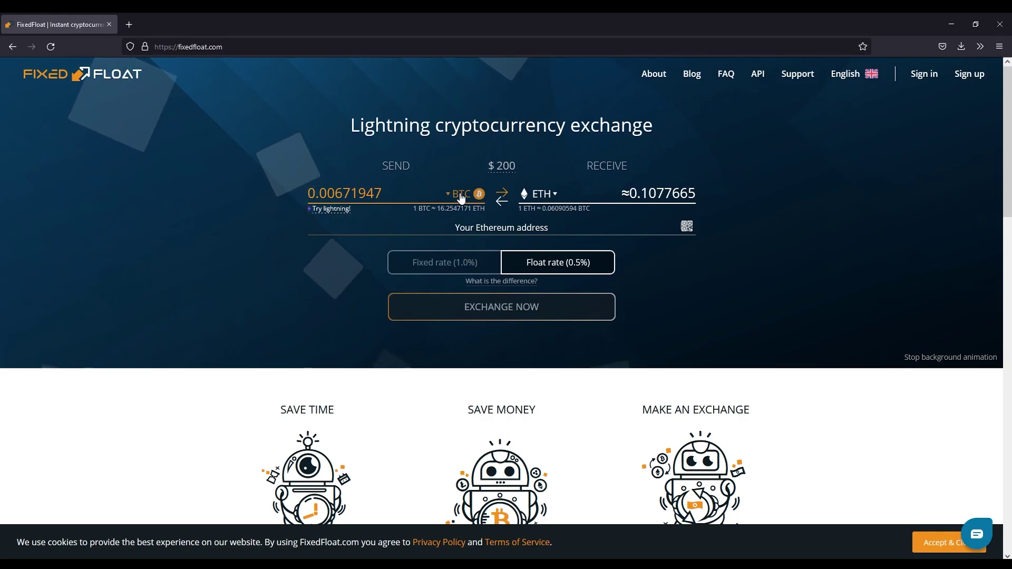
Step: Search 'usdt' and choose Tether (BEP20) as the currency to send
{"action": "left_click", "coordinate": [460, 198]}
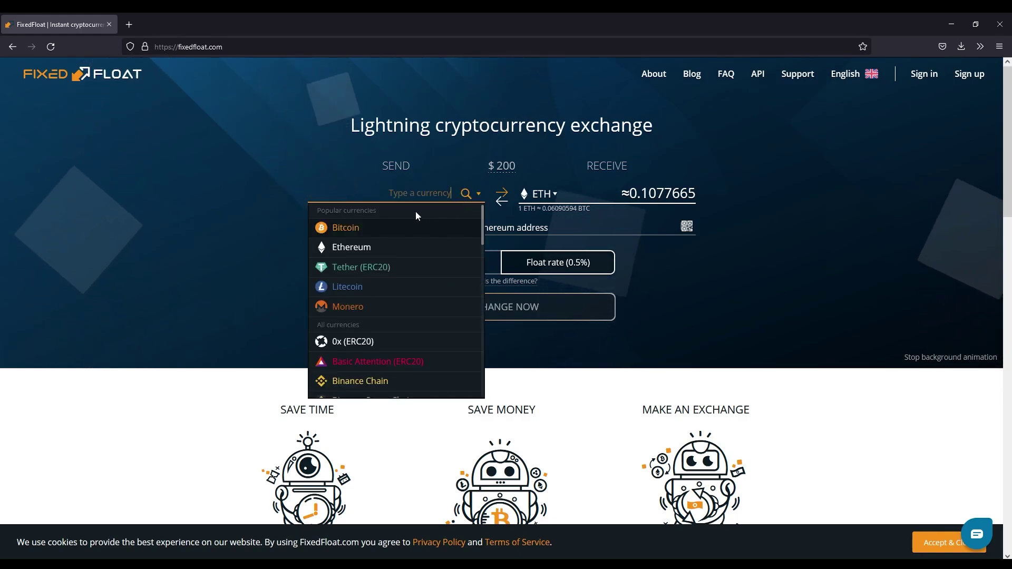
{"action": "type", "text": "usdt"}
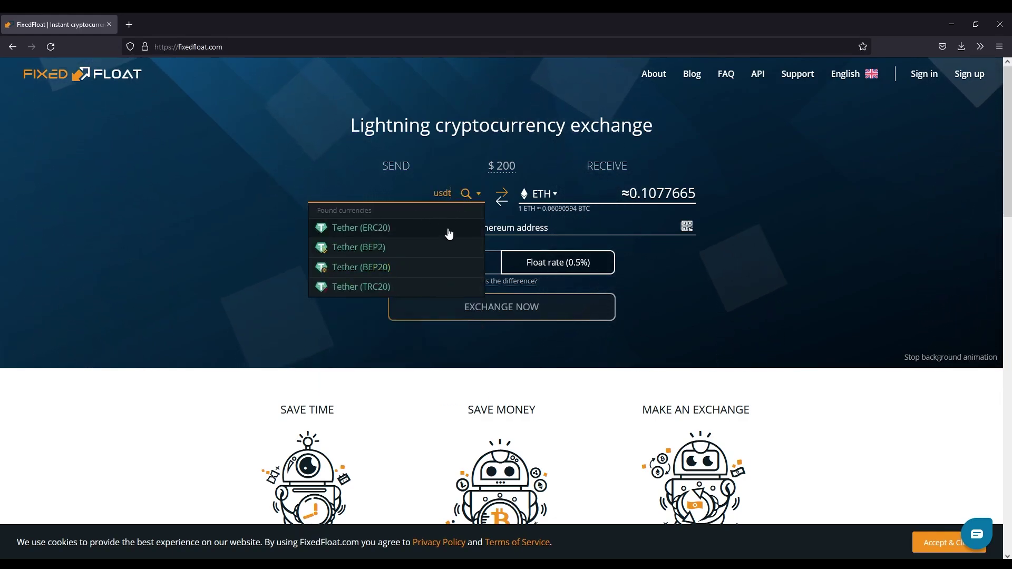
{"action": "left_click", "coordinate": [388, 267]}
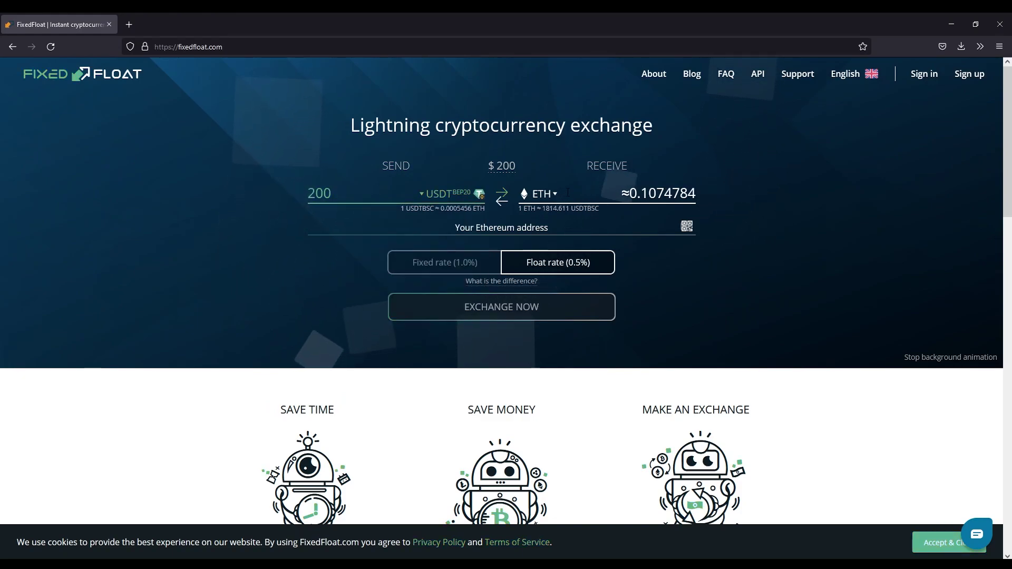
Step: Set Bitcoin as the receive currency, giving about 0.00667674 BTC for 200 USDT
{"action": "left_click", "coordinate": [546, 196]}
{"action": "left_click", "coordinate": [551, 227]}
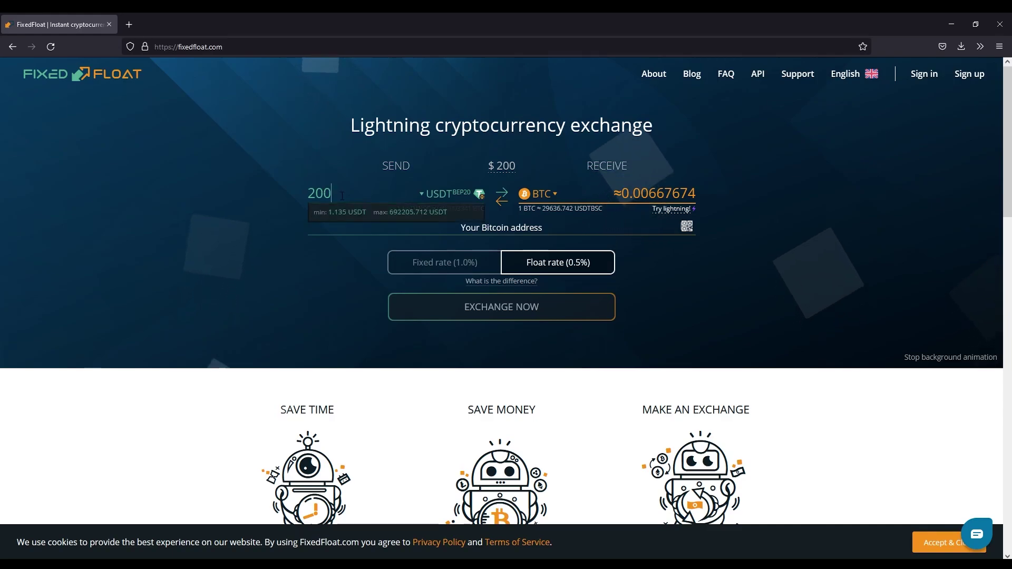
{"action": "left_click", "coordinate": [546, 196]}
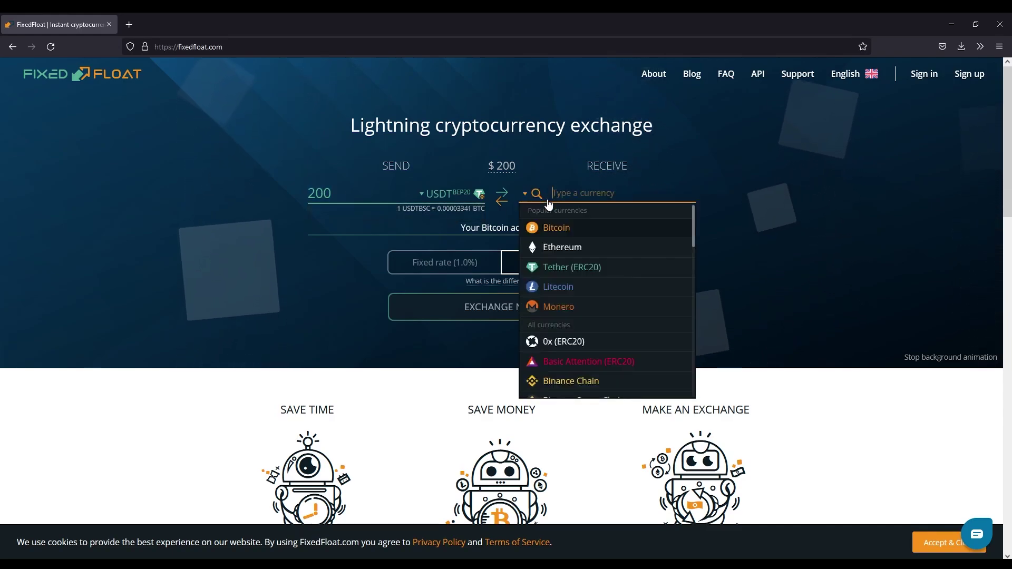
{"action": "type", "text": "us"}
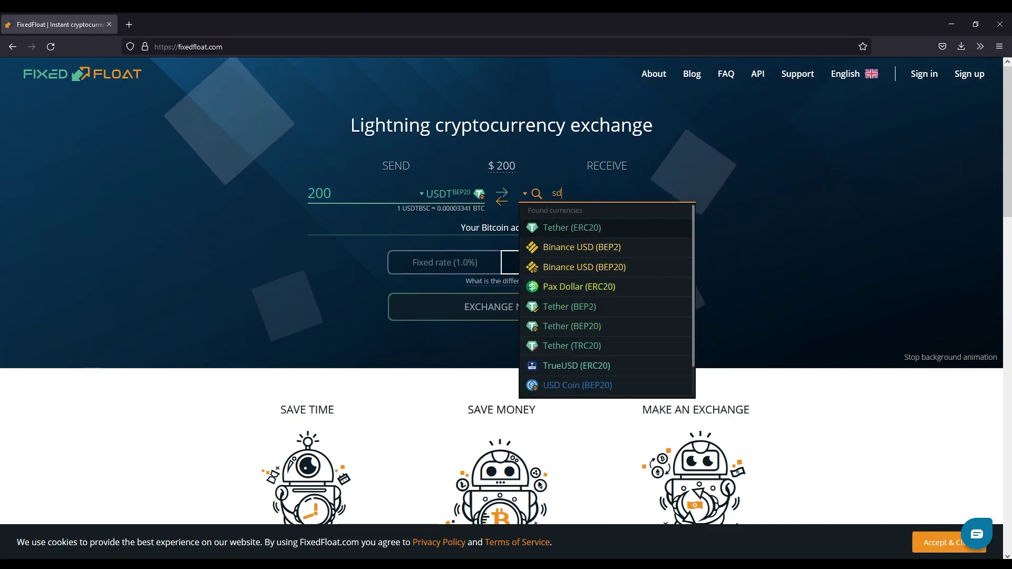
{"action": "type", "text": "dt"}
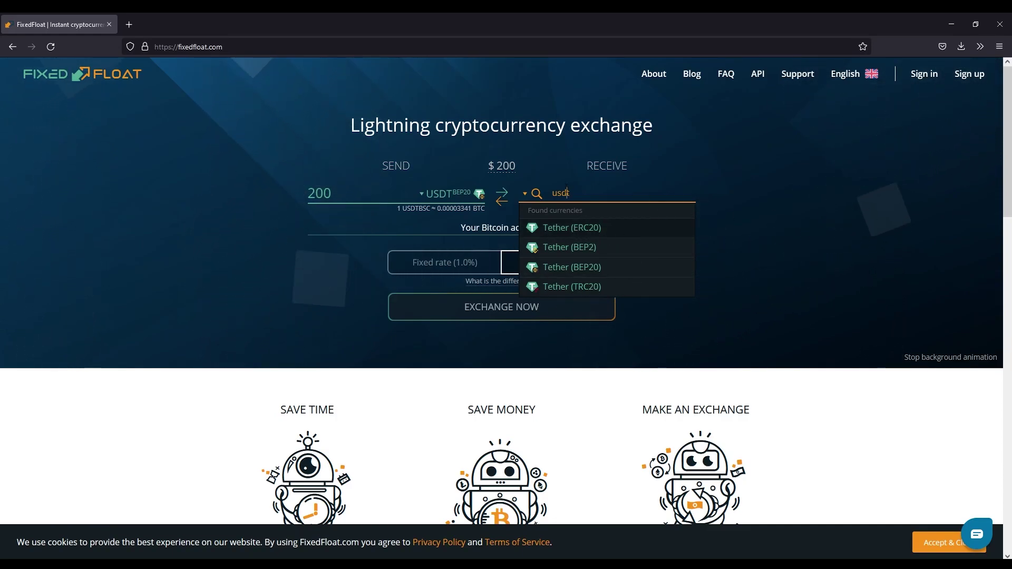
{"action": "type", "text": "b"}
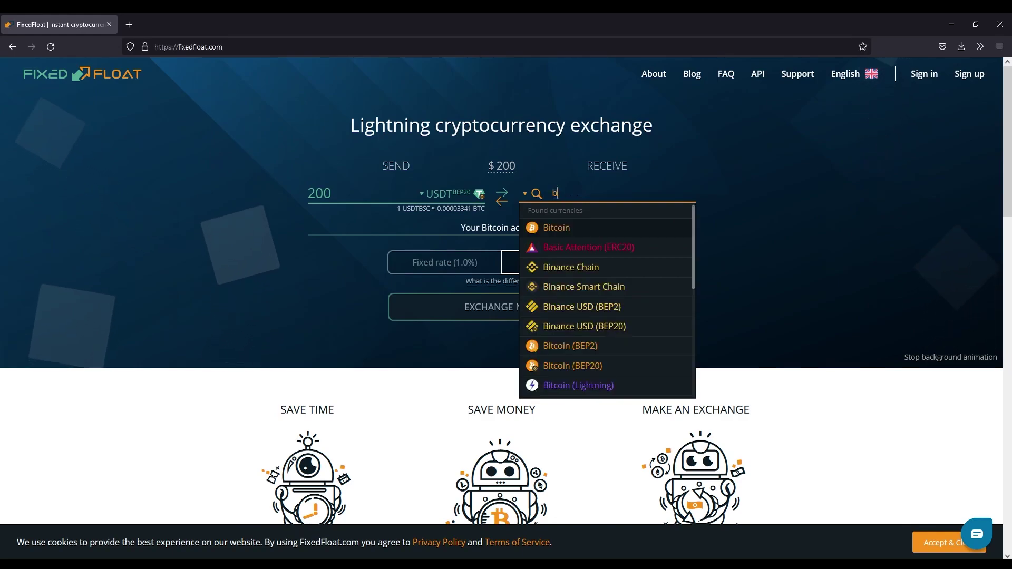
{"action": "type", "text": "itcoin"}
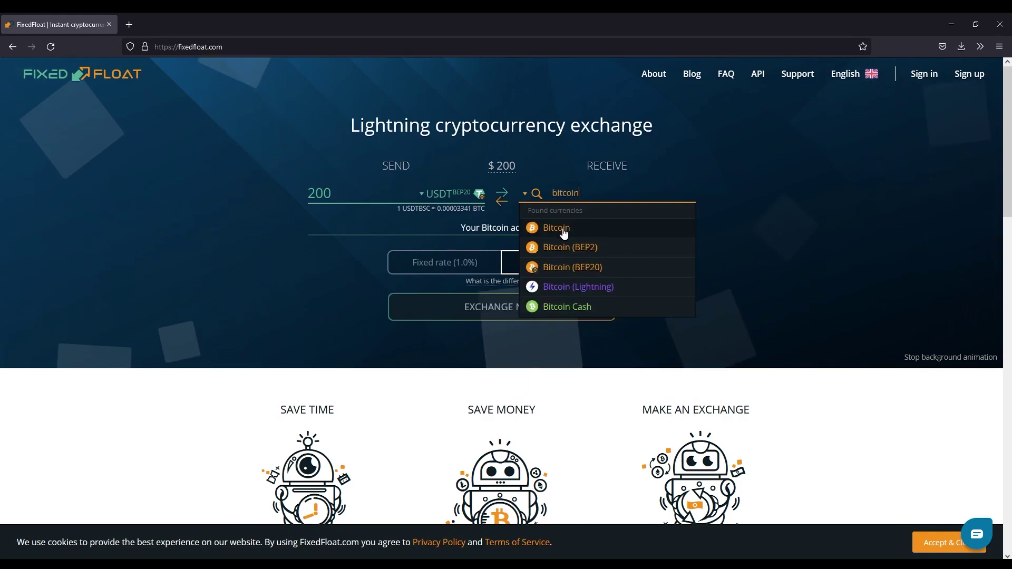
{"action": "left_click", "coordinate": [557, 228]}
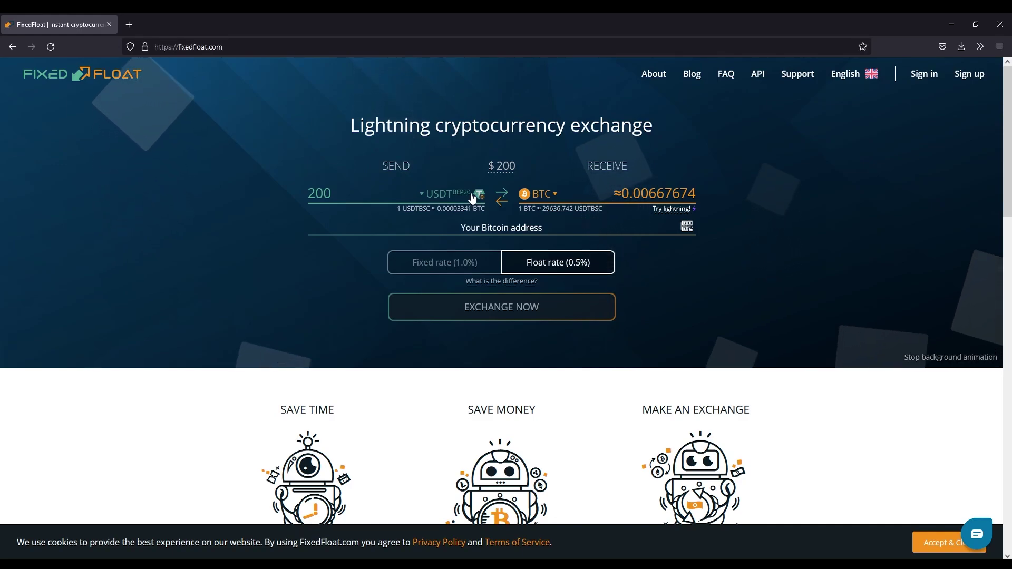
Step: Change the send amount from 200 to 655 USDT, quoting about 0.02187616 BTC
{"action": "left_click", "coordinate": [356, 192]}
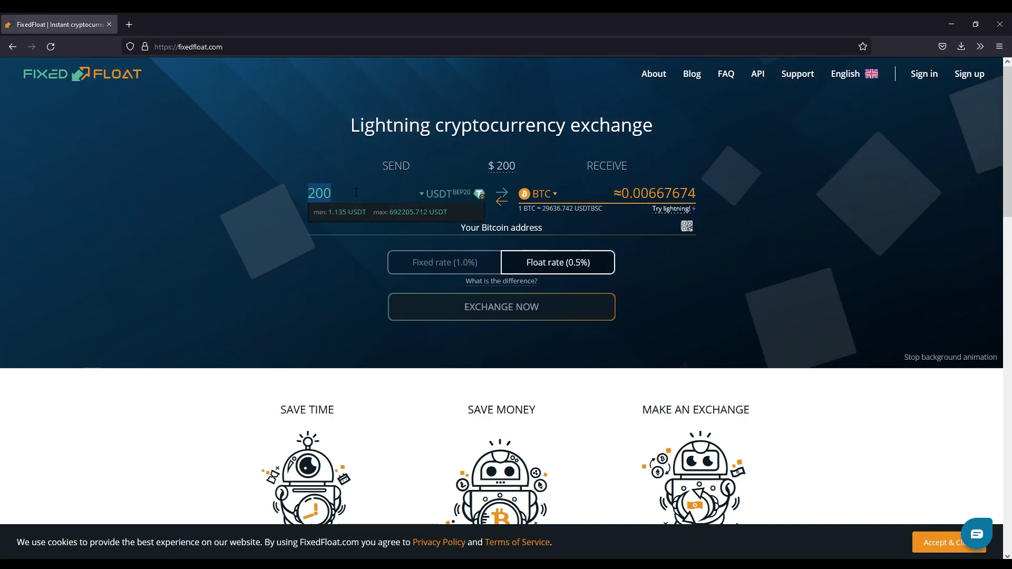
{"action": "type", "text": "655"}
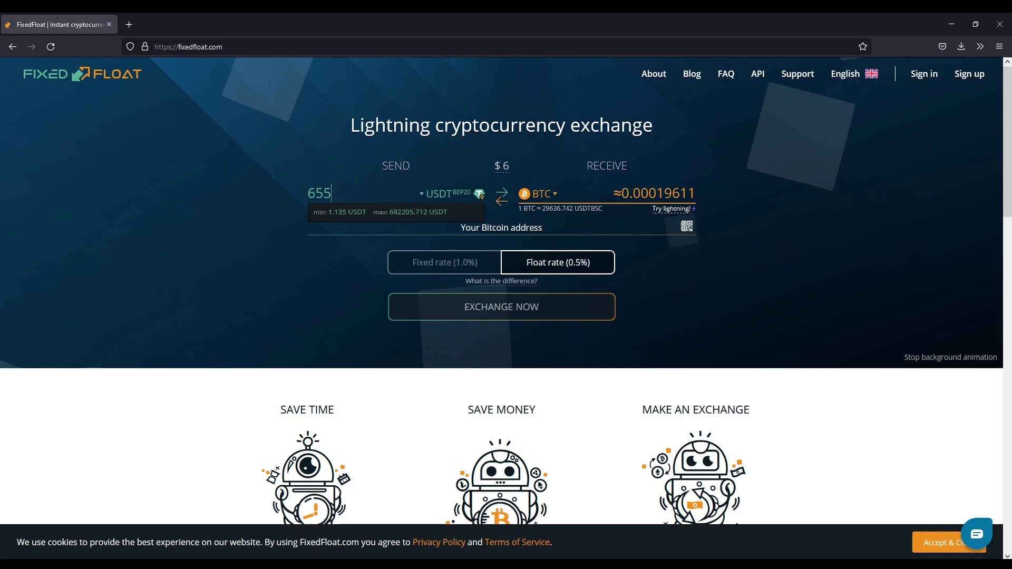
{"action": "left_click", "coordinate": [847, 272]}
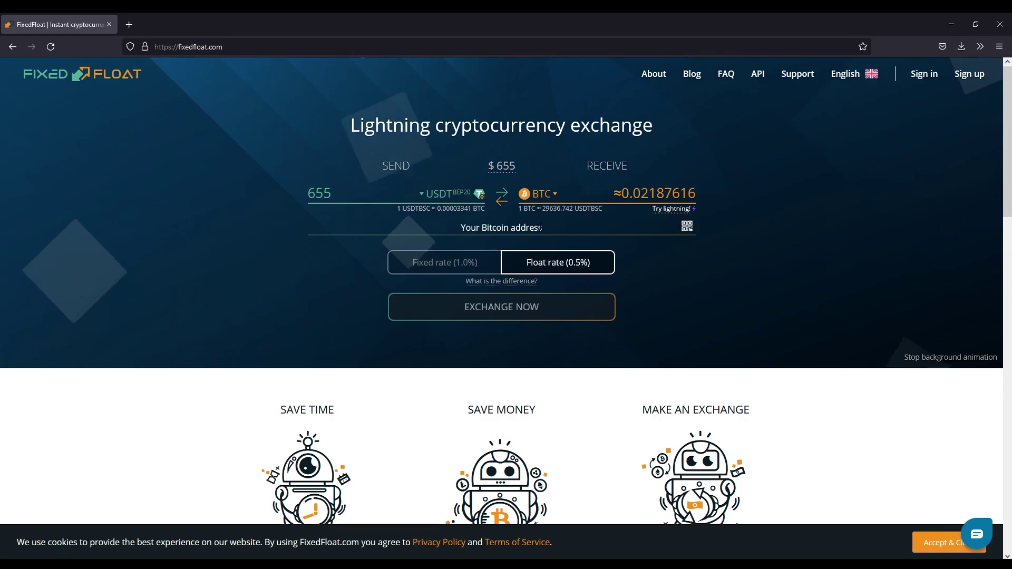
Step: Paste the Bitcoin receiving address into the 'Your Bitcoin address' field
{"action": "left_click", "coordinate": [504, 235]}
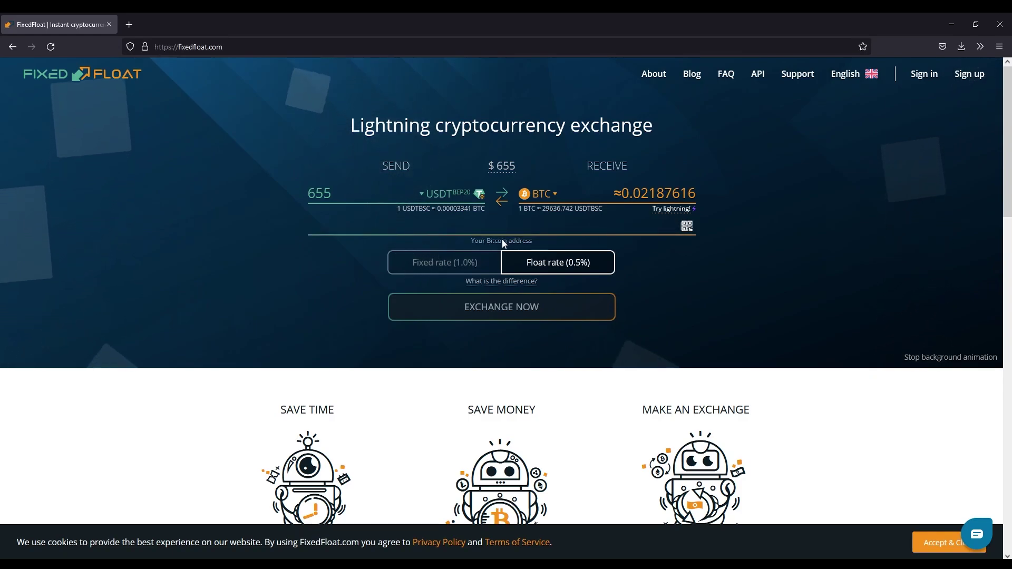
{"action": "left_click", "coordinate": [501, 226]}
{"action": "type", "text": "bc1qfmxcnud8su7qumffywcg8gv8jf5sh2nycafkne"}
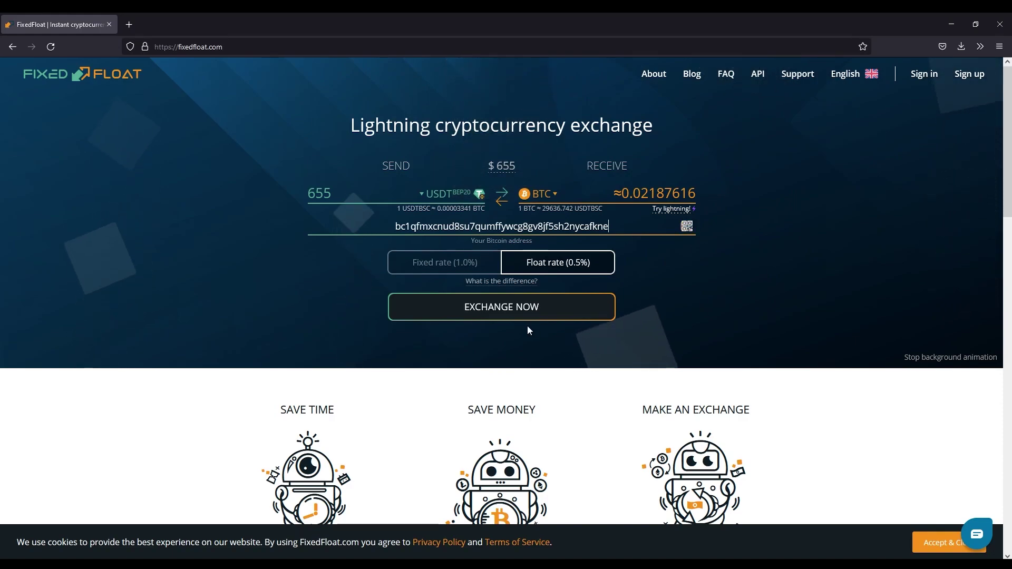
Step: Read the fixed versus float rate explanation, keeping the float rate (0.5%)
{"action": "left_click", "coordinate": [503, 283]}
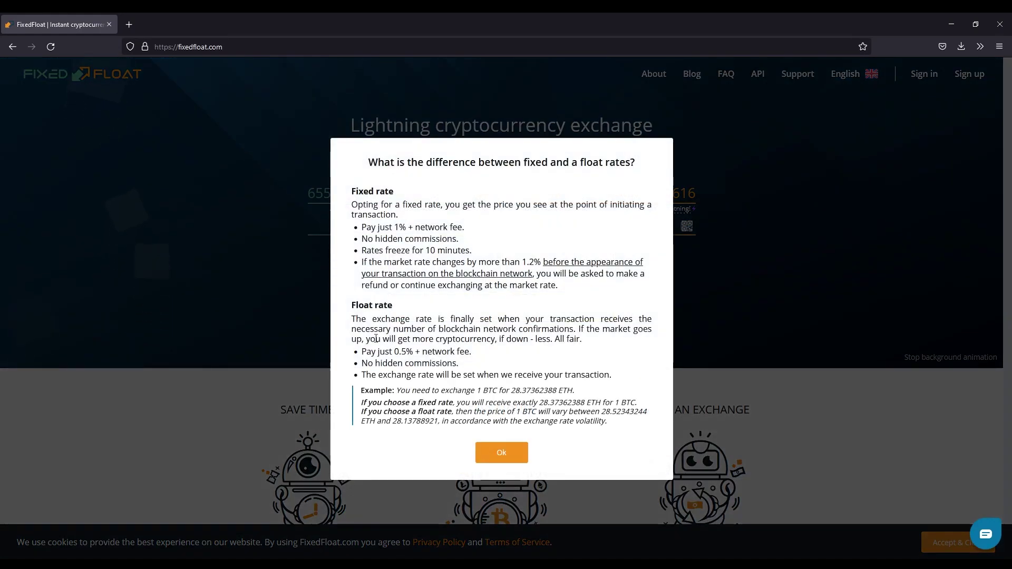
{"action": "left_click_drag", "start_coordinate": [352, 195], "coordinate": [431, 305]}
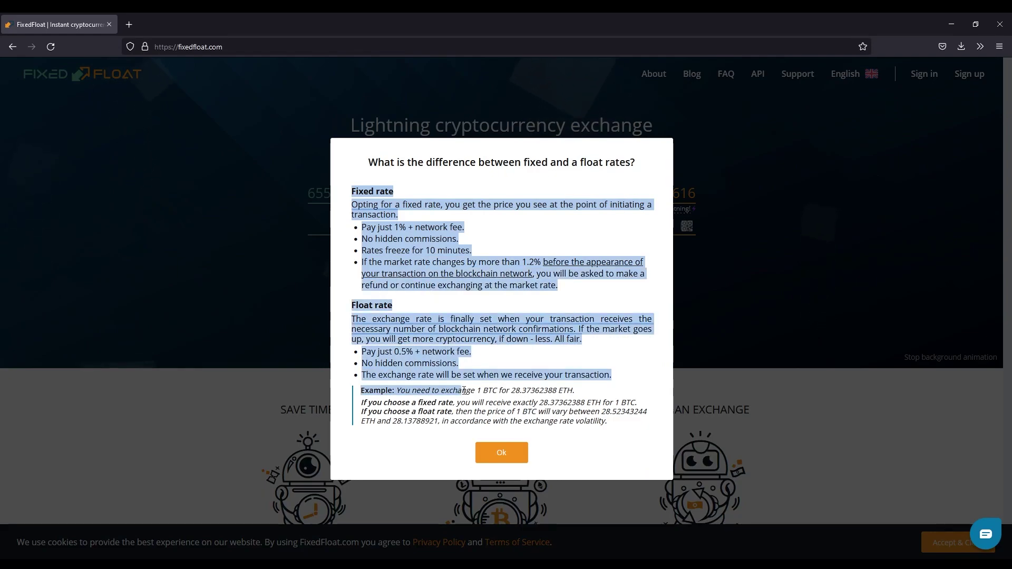
{"action": "left_click", "coordinate": [864, 312]}
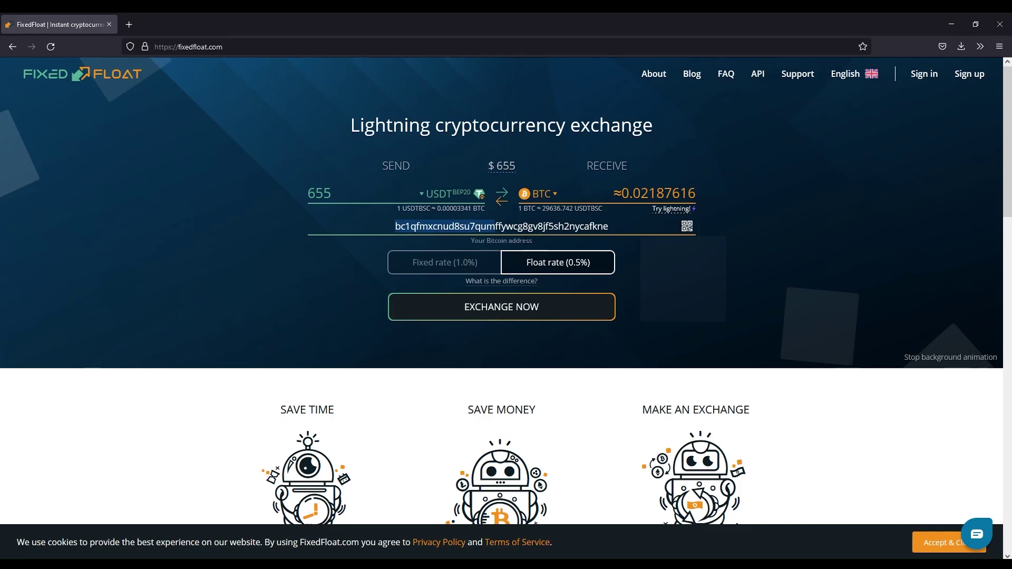
Step: Adjust the send amount to 654.999 USDT and create the float-rate order for 0.02193519 BTC
{"action": "double_click", "coordinate": [319, 193]}
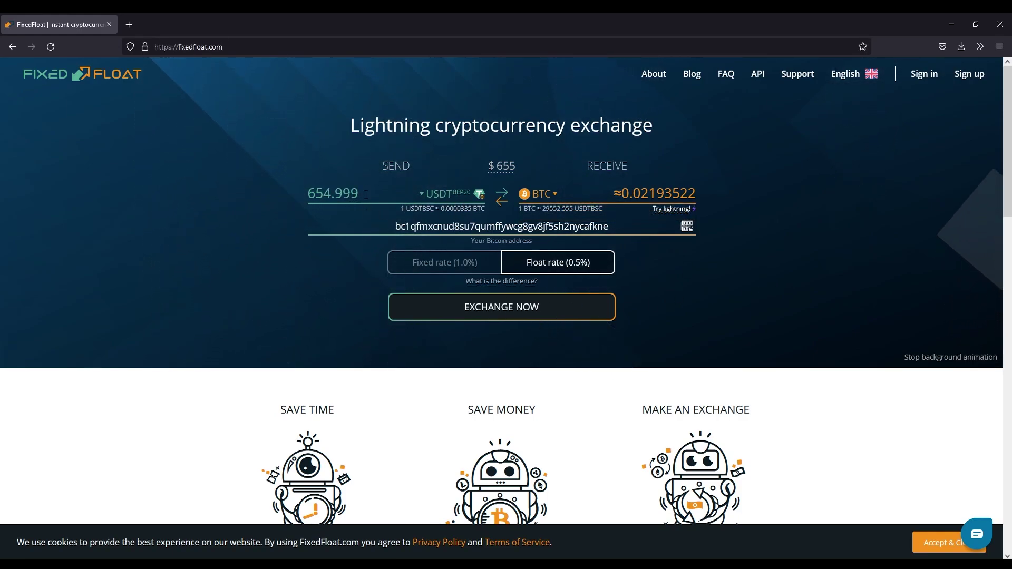
{"action": "left_click", "coordinate": [504, 309]}
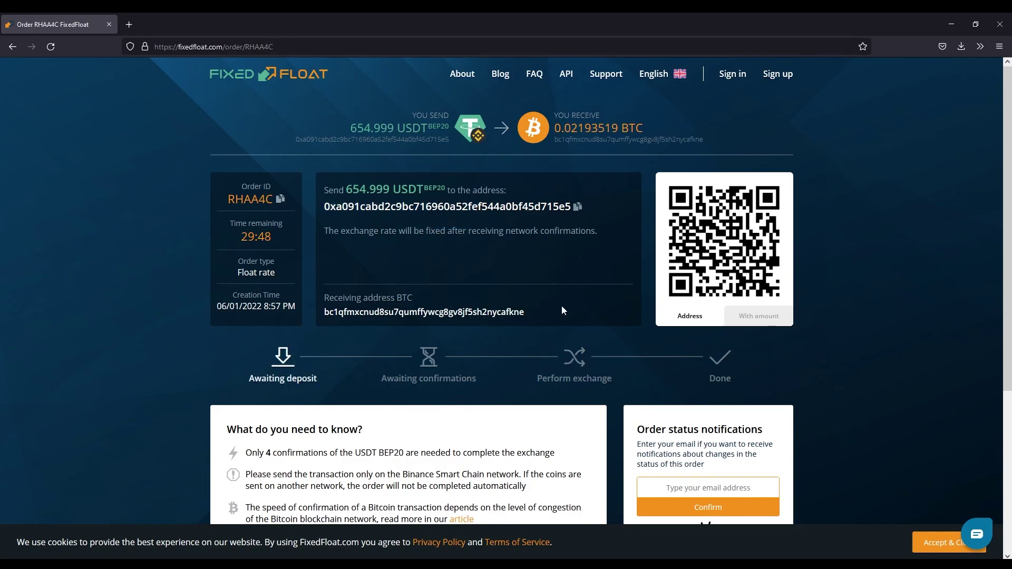
{"action": "left_click_drag", "start_coordinate": [427, 311], "coordinate": [569, 317]}
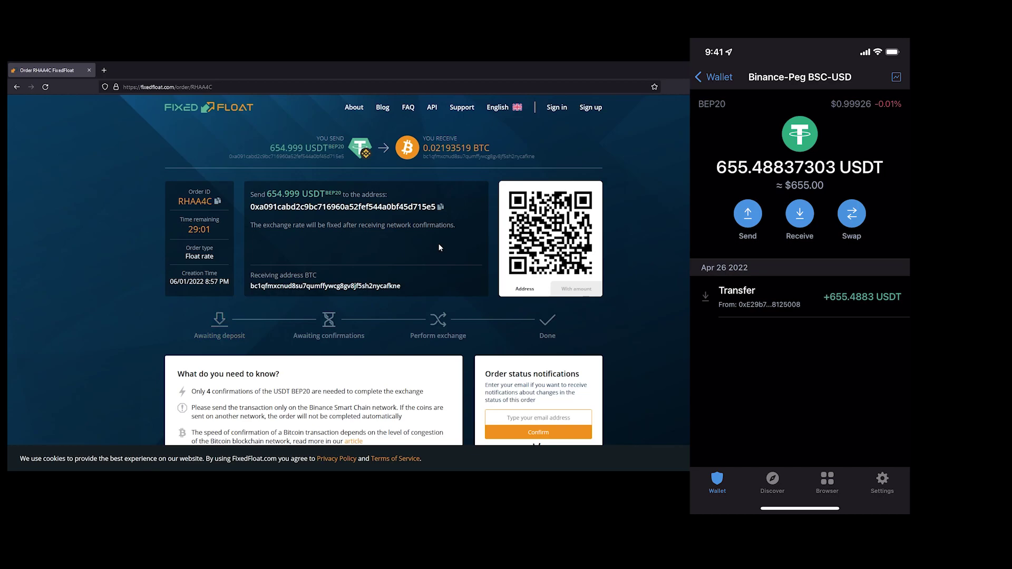
Step: In Trust Wallet, send 654.999 USDT to the scanned order deposit address
{"action": "left_click", "coordinate": [747, 214]}
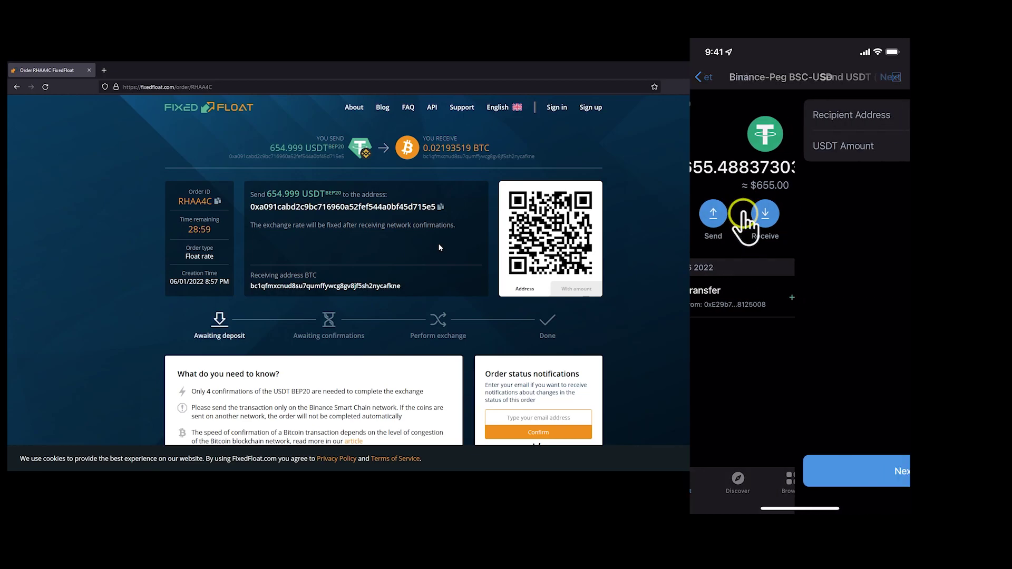
{"action": "left_click", "coordinate": [879, 114]}
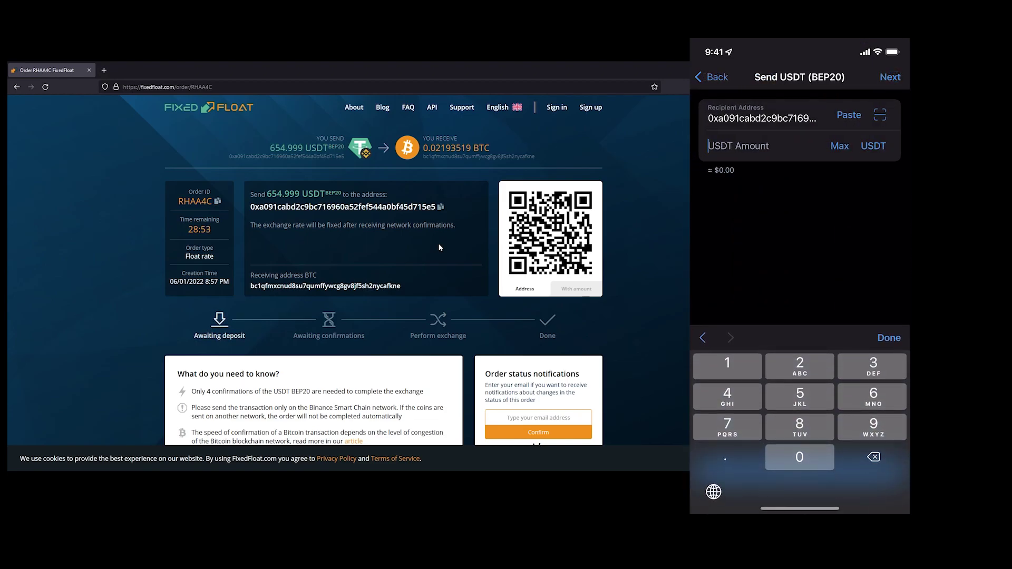
{"action": "type", "text": "65"}
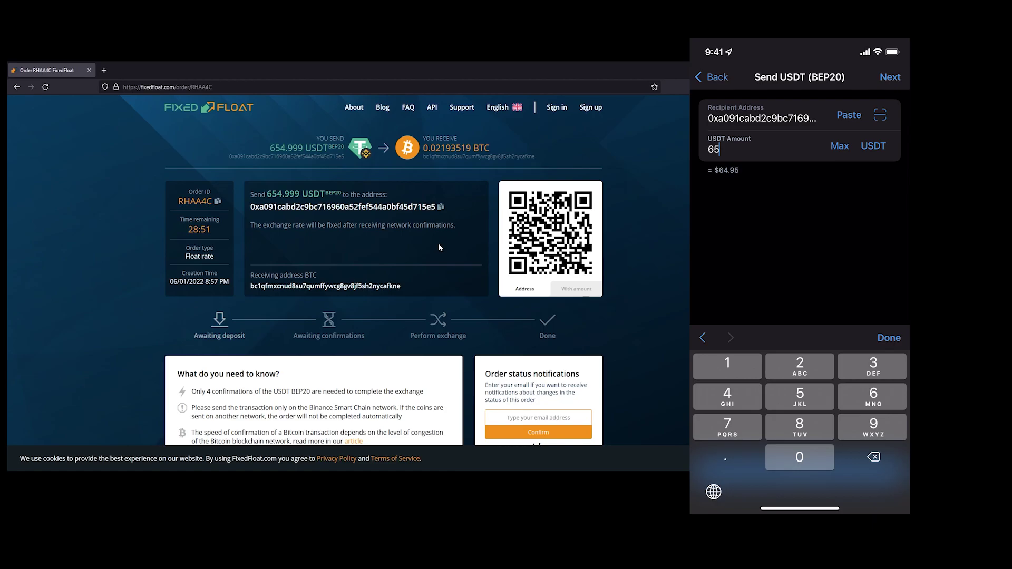
{"action": "type", "text": "4"}
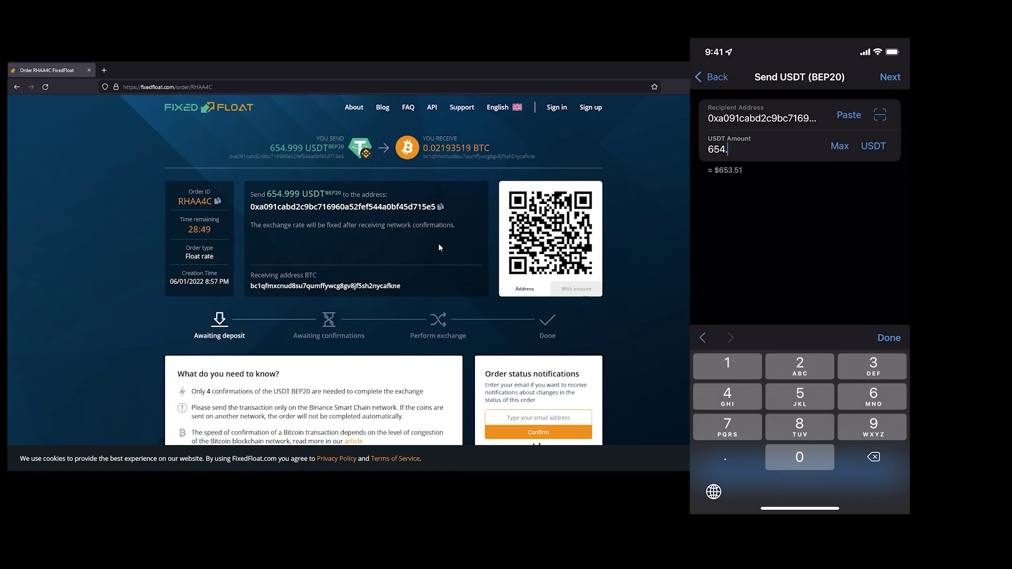
{"action": "type", "text": ".99"}
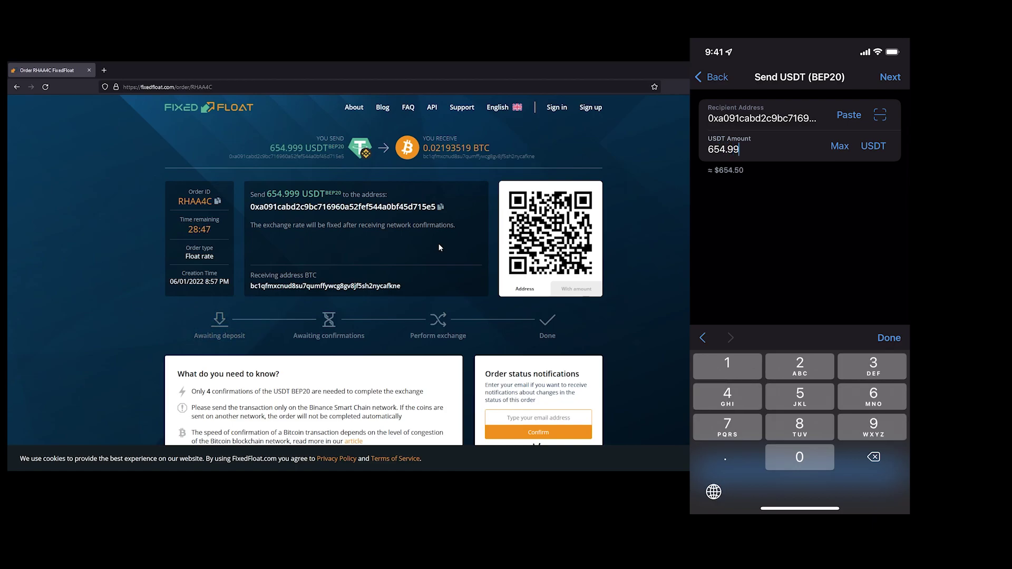
{"action": "type", "text": "9"}
{"action": "left_click", "coordinate": [889, 337]}
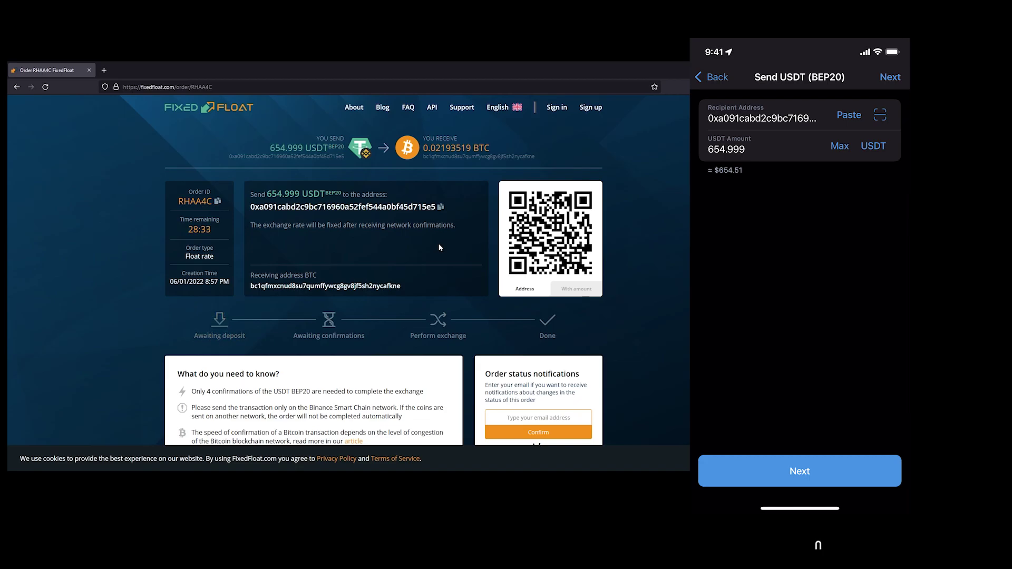
{"action": "left_click", "coordinate": [793, 472]}
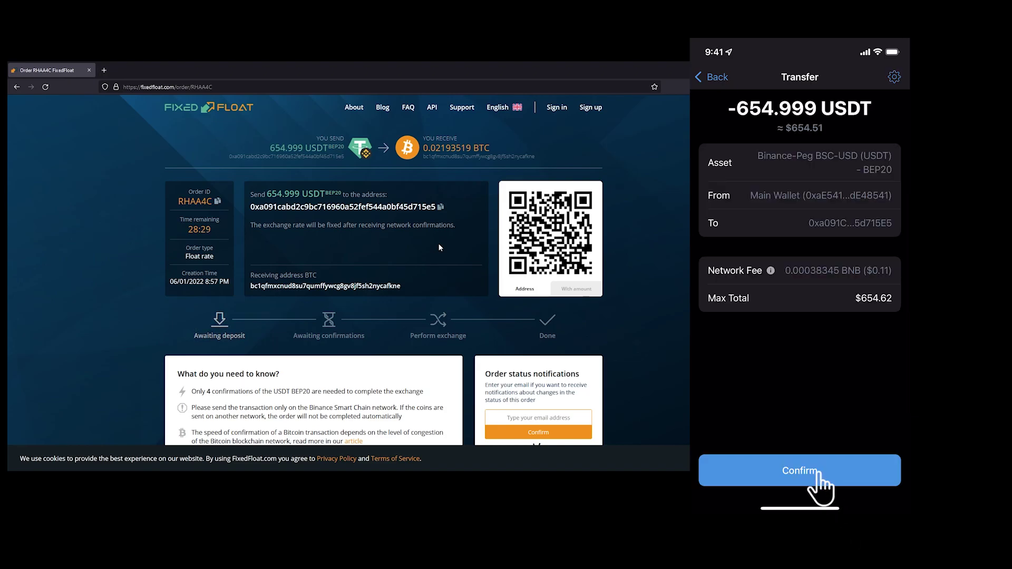
{"action": "left_click", "coordinate": [812, 471]}
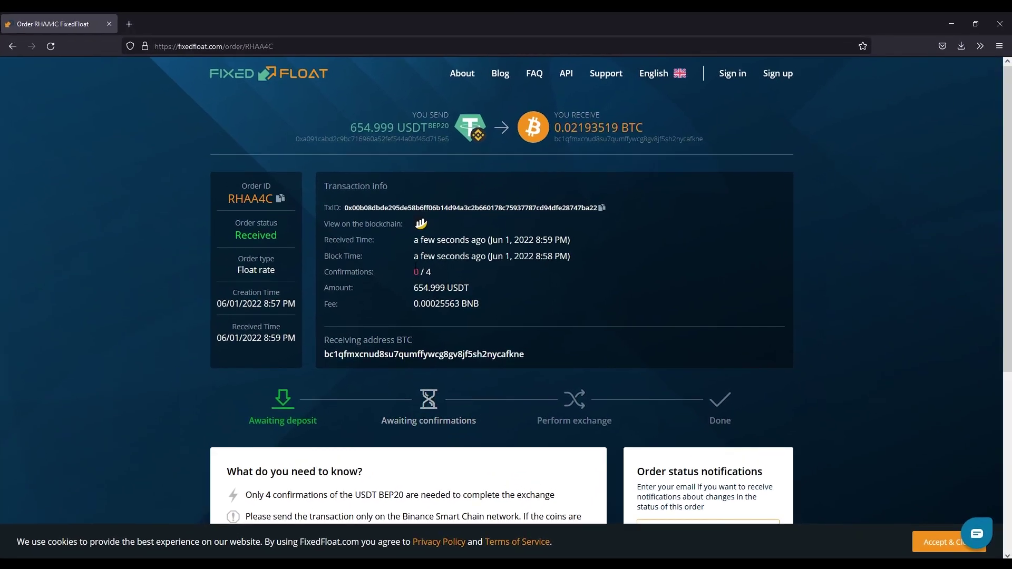
Step: Check the block time and confirmations while the order changes from Received to Completed
{"action": "left_click_drag", "start_coordinate": [444, 256], "coordinate": [406, 264]}
{"action": "left_click", "coordinate": [441, 275]}
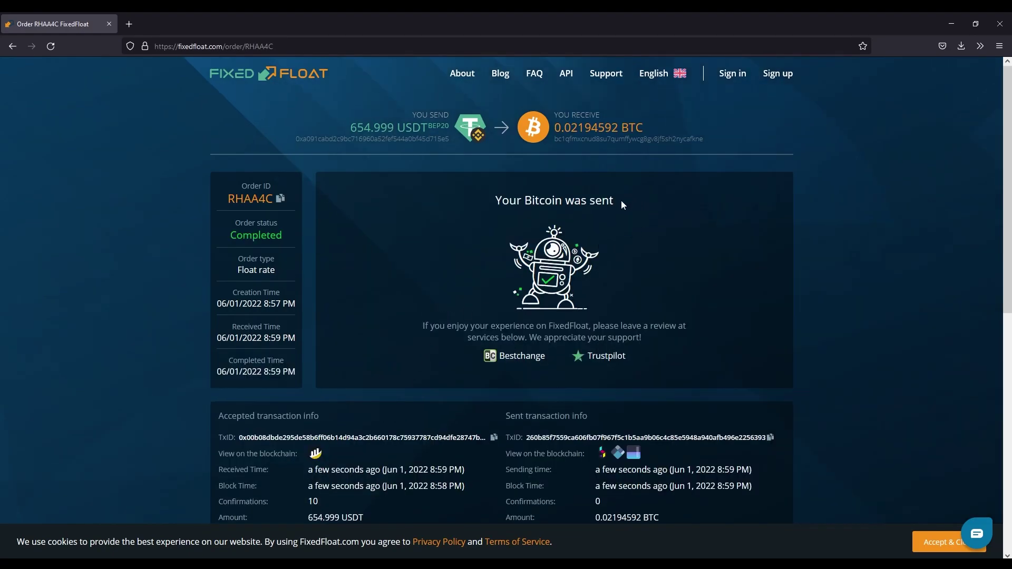
{"action": "left_click_drag", "start_coordinate": [622, 205], "coordinate": [455, 192]}
{"action": "left_click", "coordinate": [434, 248]}
{"action": "left_click_drag", "start_coordinate": [281, 338], "coordinate": [265, 338]}
{"action": "triple_click", "coordinate": [266, 338]}
{"action": "left_click", "coordinate": [279, 338]}
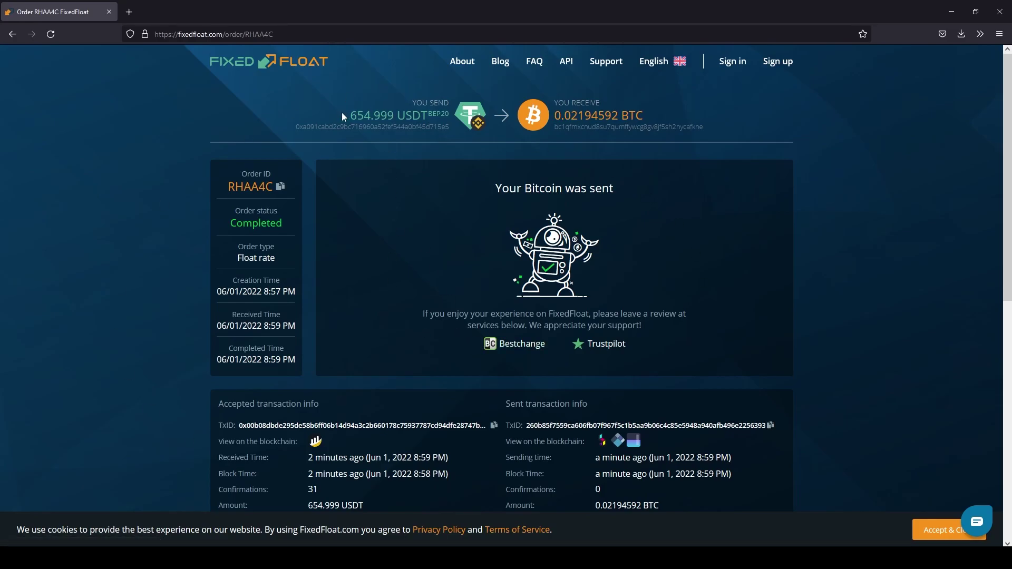
{"action": "left_click_drag", "start_coordinate": [478, 122], "coordinate": [644, 123]}
{"action": "left_click", "coordinate": [442, 203]}
{"action": "triple_click", "coordinate": [448, 117]}
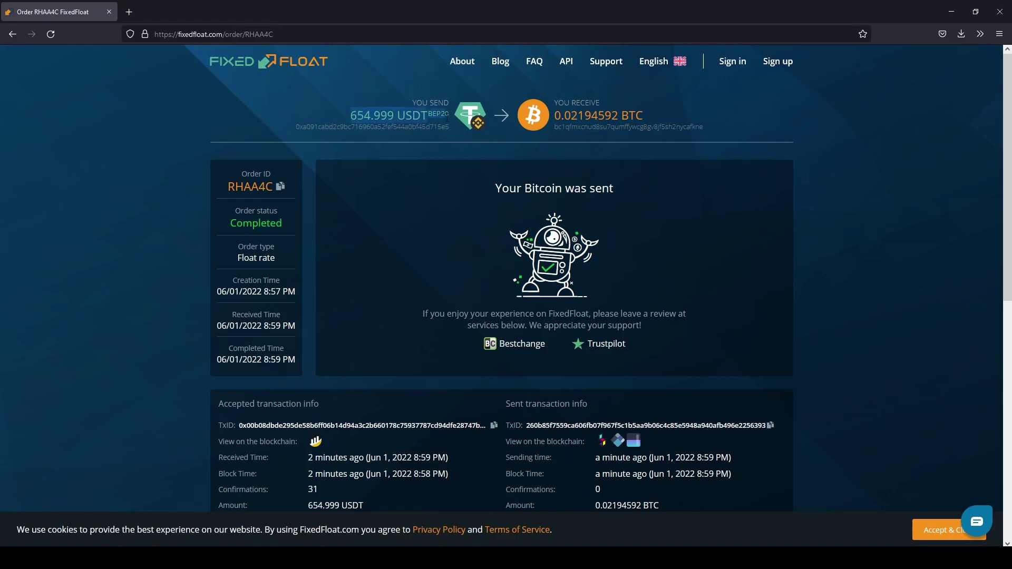
{"action": "triple_click", "coordinate": [558, 129]}
{"action": "left_click", "coordinate": [635, 183]}
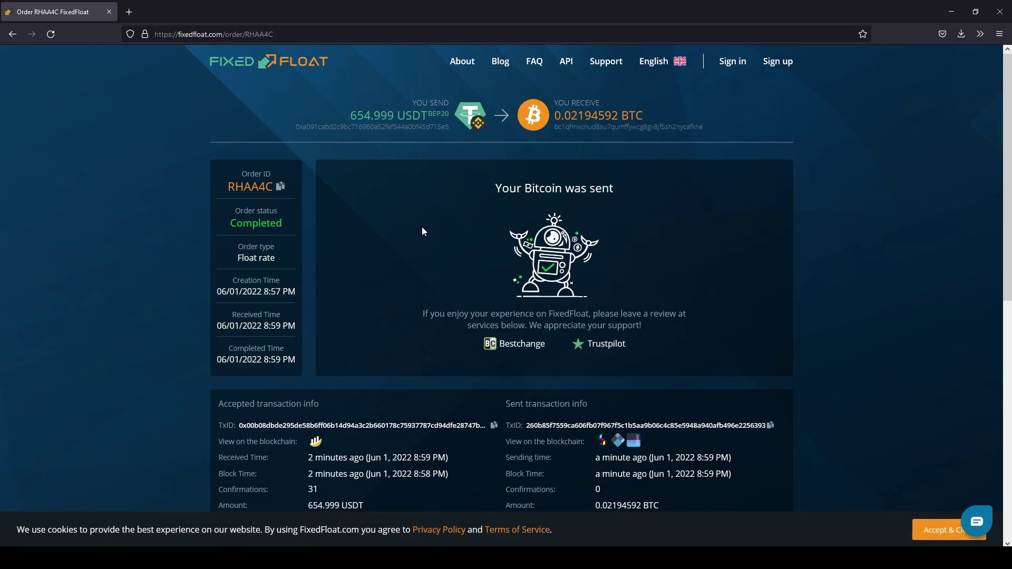
Step: Go back to the FixedFloat home page and browse the send-currency list, keeping BTC
{"action": "left_click", "coordinate": [315, 68]}
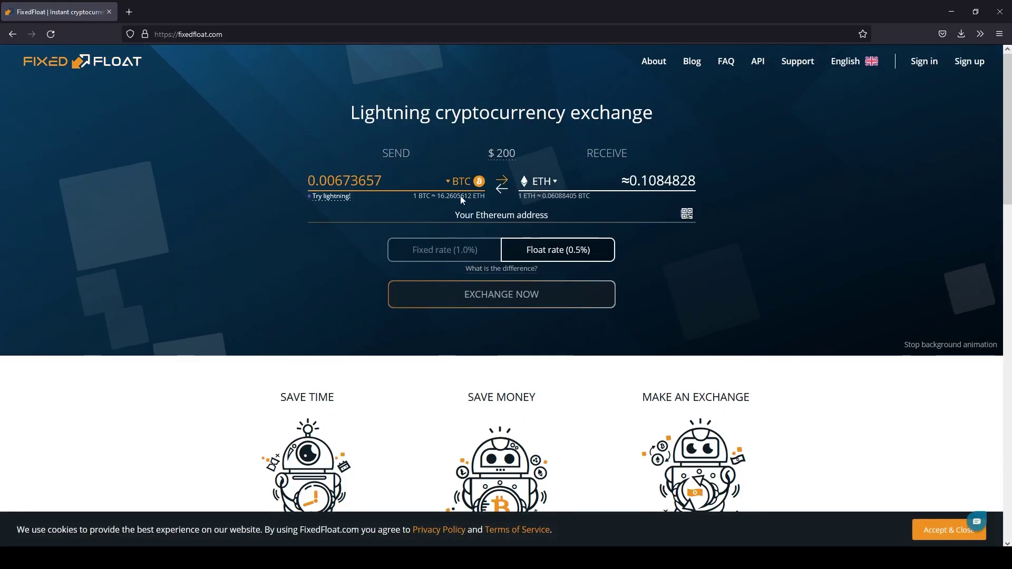
{"action": "left_click", "coordinate": [462, 183]}
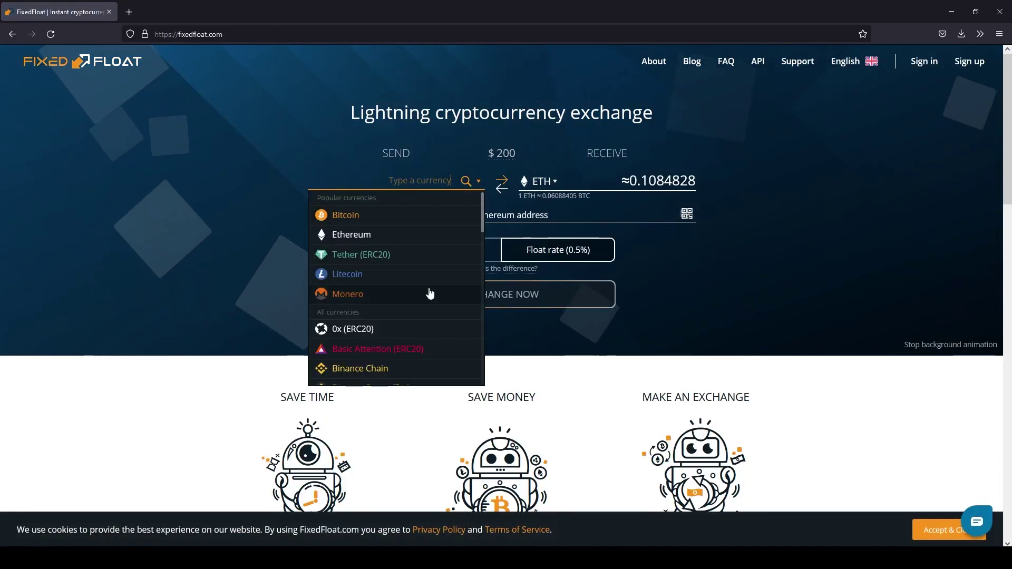
{"action": "scroll", "coordinate": [431, 294], "scroll_direction": "down", "scroll_amount": 5}
{"action": "scroll", "coordinate": [436, 294], "scroll_direction": "up", "scroll_amount": 2}
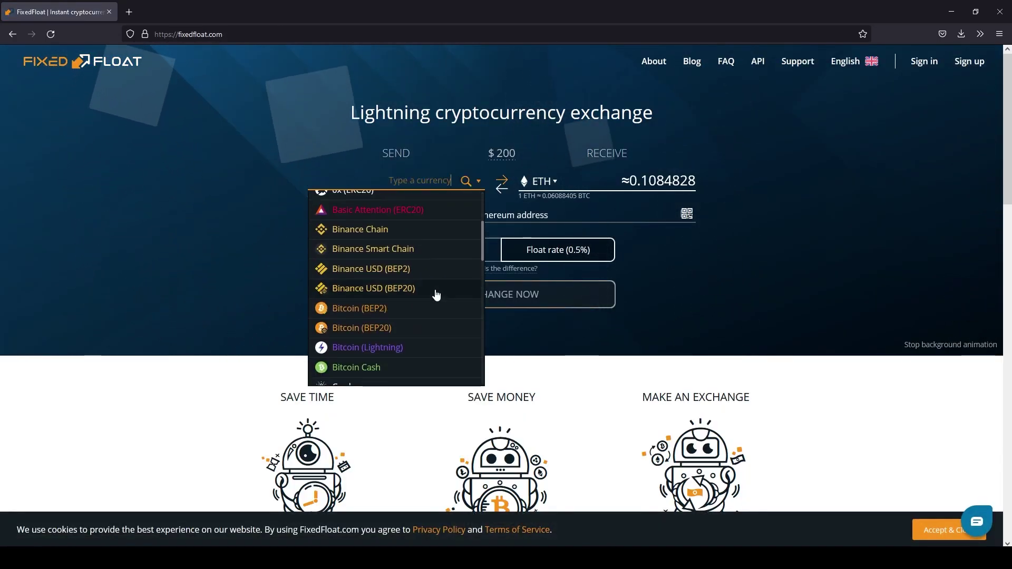
{"action": "scroll", "coordinate": [436, 295], "scroll_direction": "down", "scroll_amount": 5}
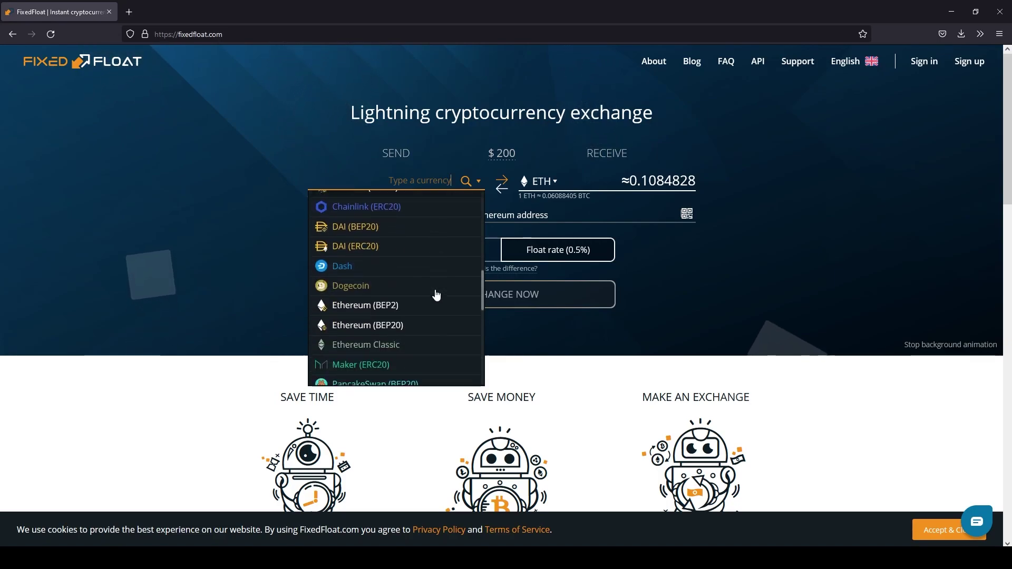
{"action": "scroll", "coordinate": [436, 295], "scroll_direction": "down", "scroll_amount": 6}
{"action": "scroll", "coordinate": [436, 295], "scroll_direction": "up", "scroll_amount": 8}
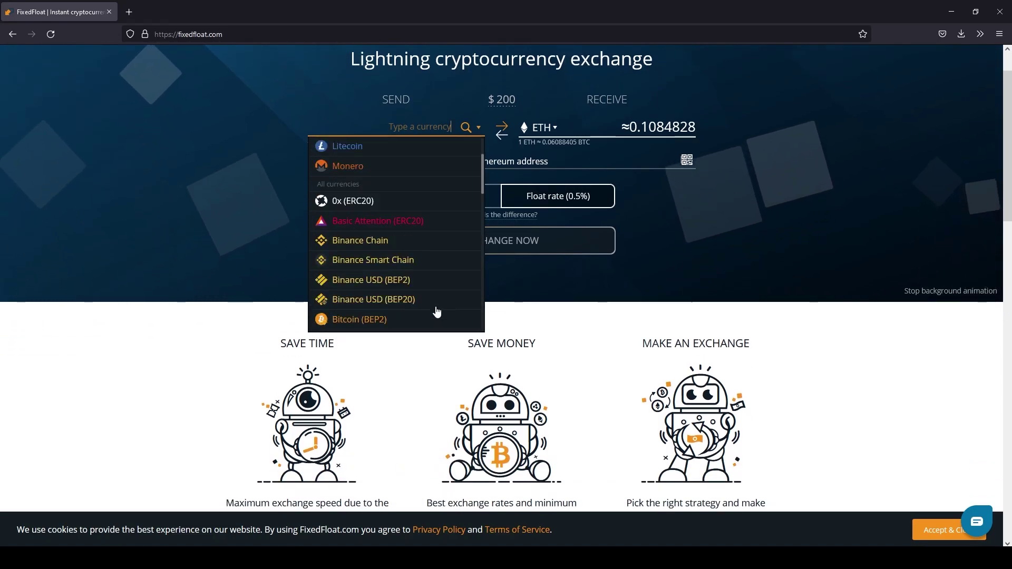
{"action": "scroll", "coordinate": [437, 311], "scroll_direction": "up", "scroll_amount": 3}
{"action": "left_click", "coordinate": [358, 157]}
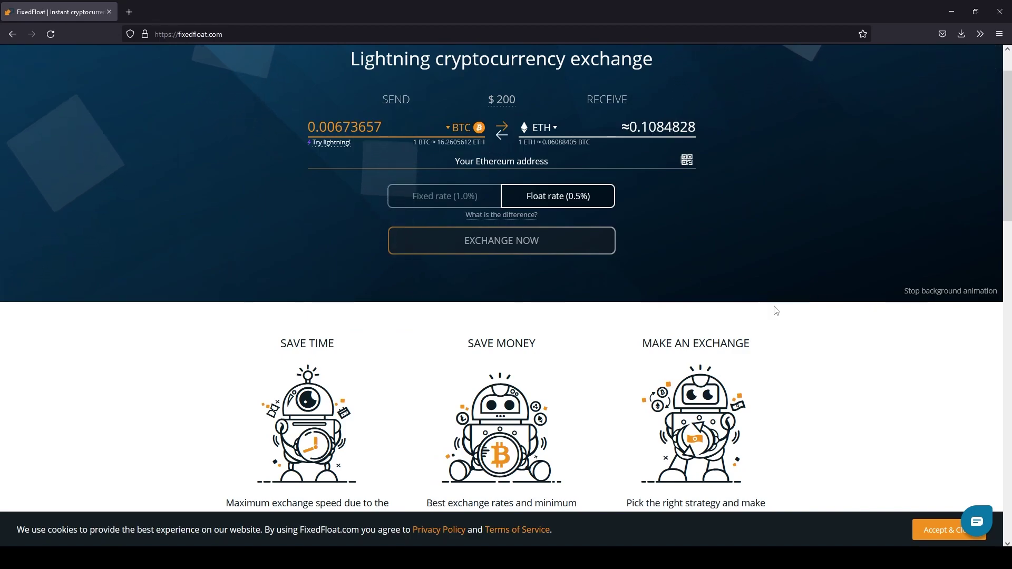
{"action": "scroll", "coordinate": [748, 293], "scroll_direction": "up", "scroll_amount": 2}
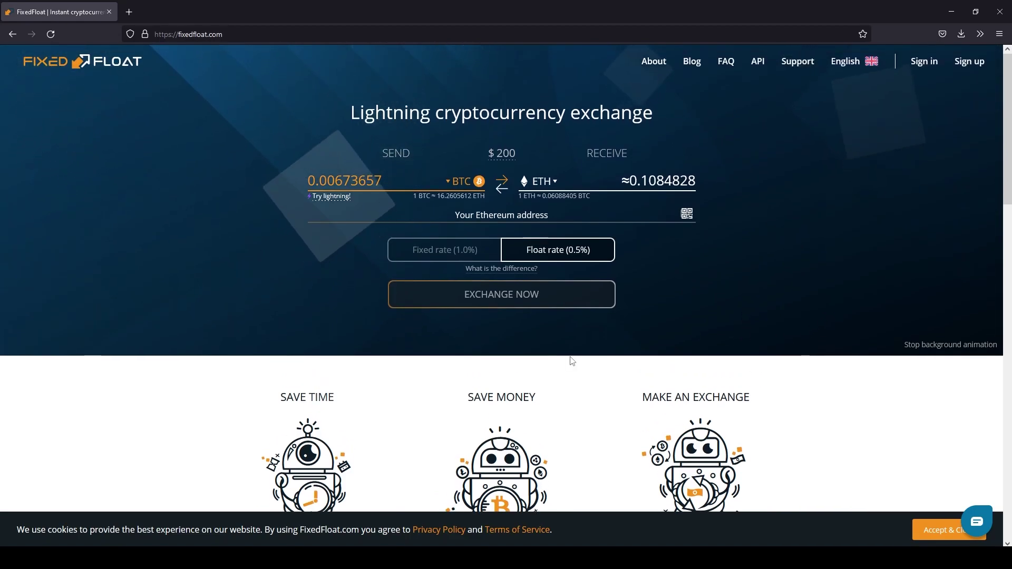